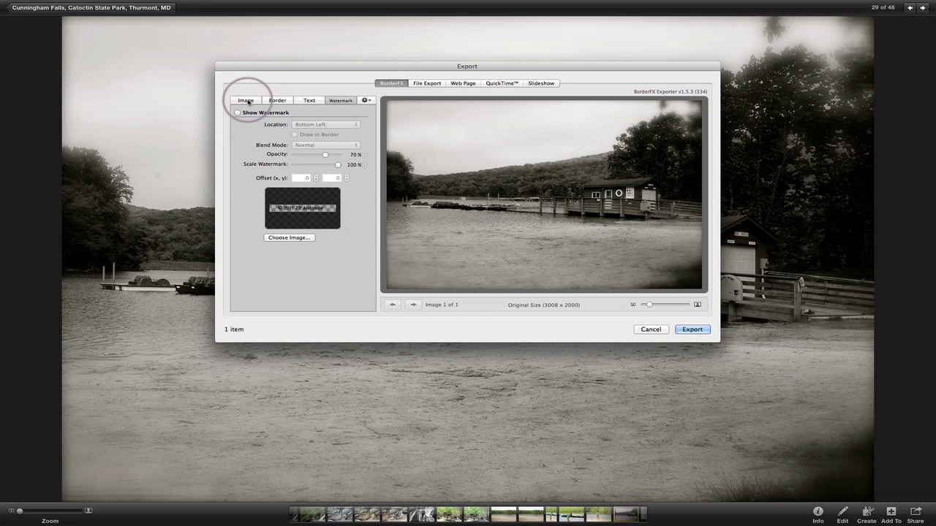
# - Review the Image settings, enlarge the lake photo preview, and view the 36-width top-and-bottom Letterbox border
pyautogui.click(246, 101)
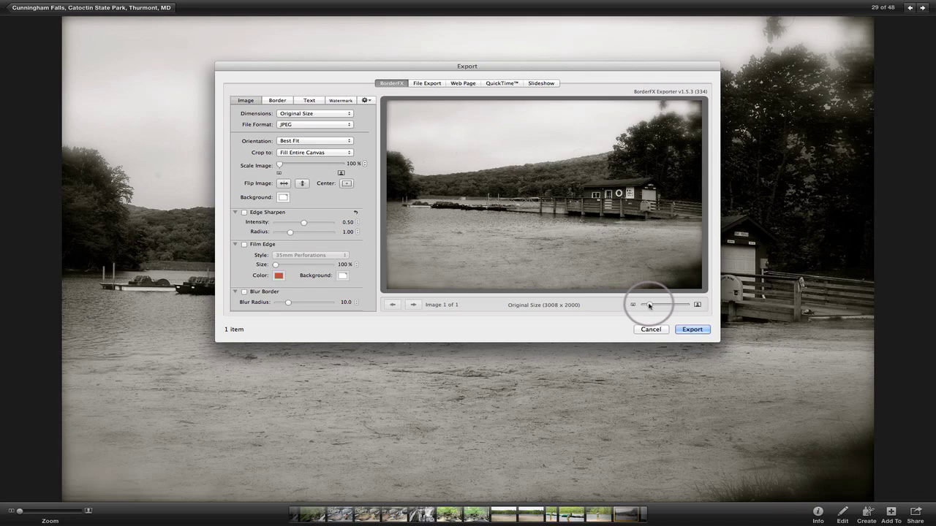
pyautogui.moveTo(650, 306); pyautogui.dragTo(651, 305)
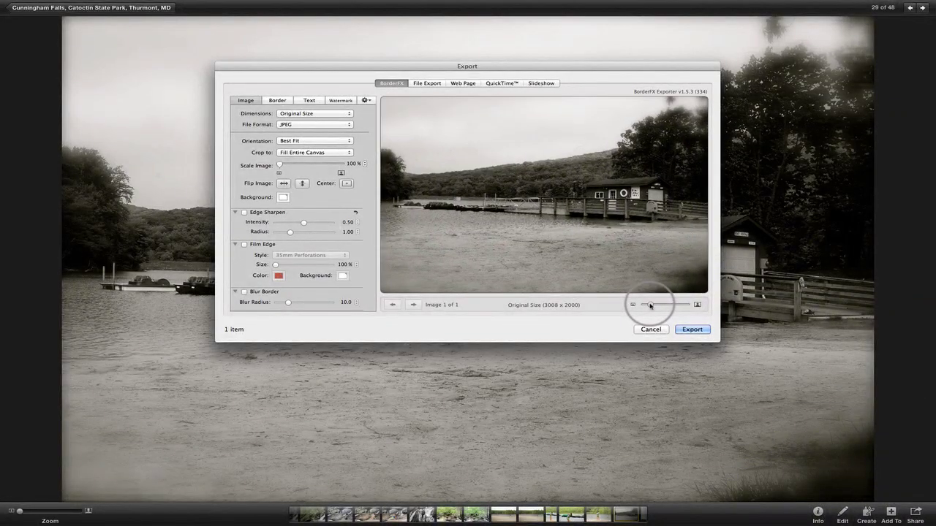
pyautogui.click(279, 100)
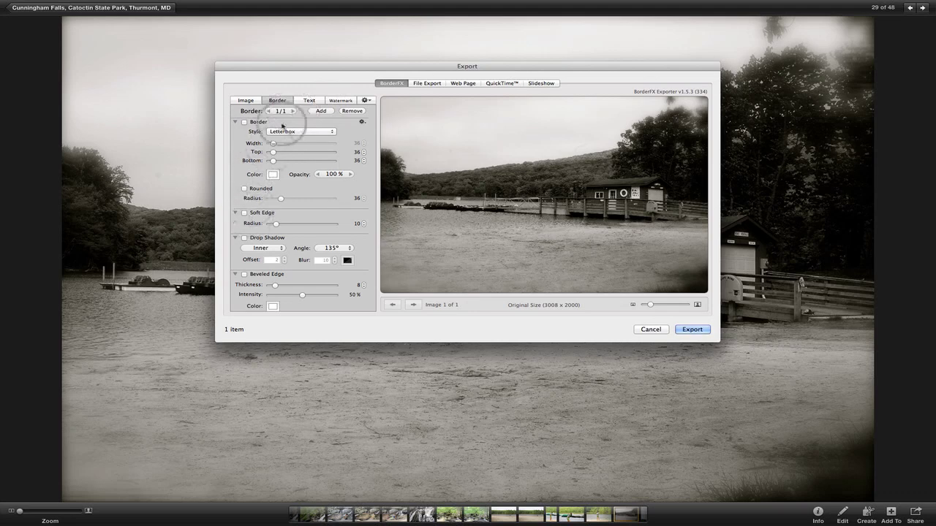
# - Glance at the Text overlay options, then show the BorderFX Watermark settings
pyautogui.click(310, 100)
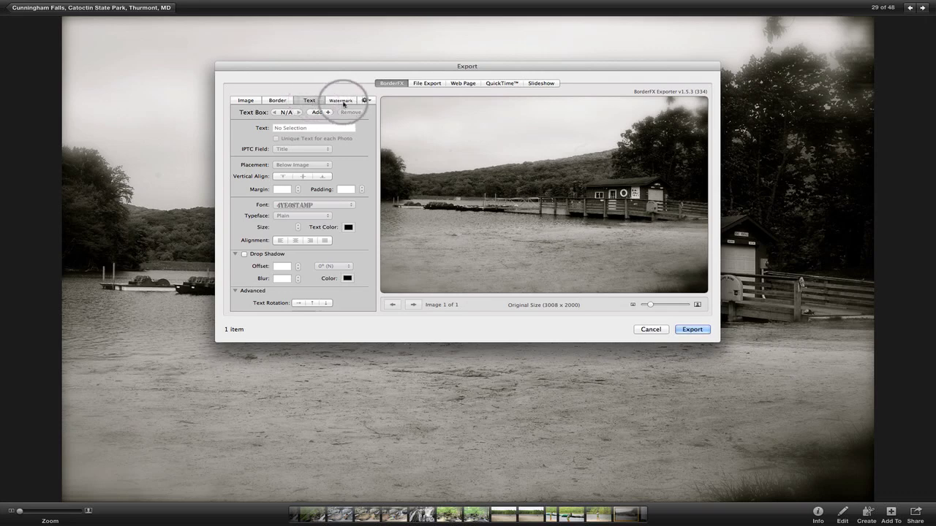
pyautogui.click(343, 104)
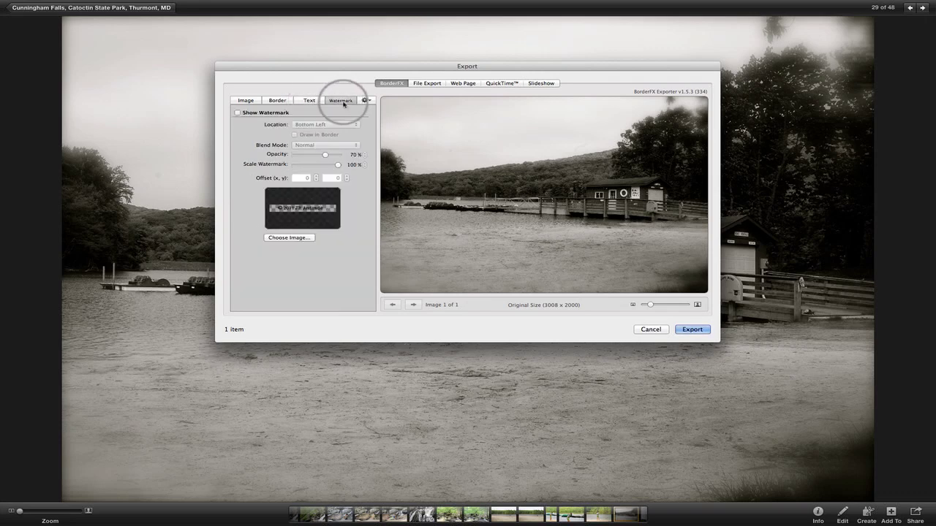
# - Enable Show Watermark and load Watermark.psd from the LaCie drive as the watermark image
pyautogui.click(238, 113)
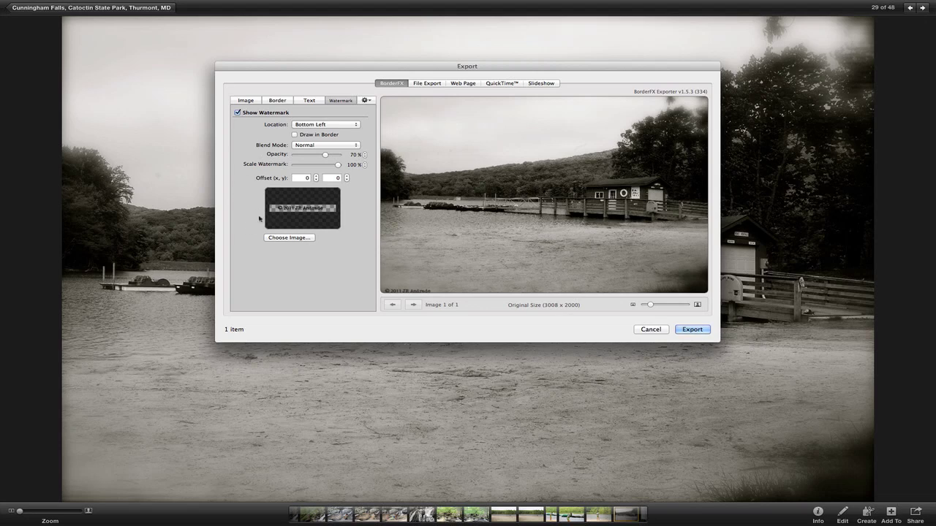
pyautogui.click(276, 238)
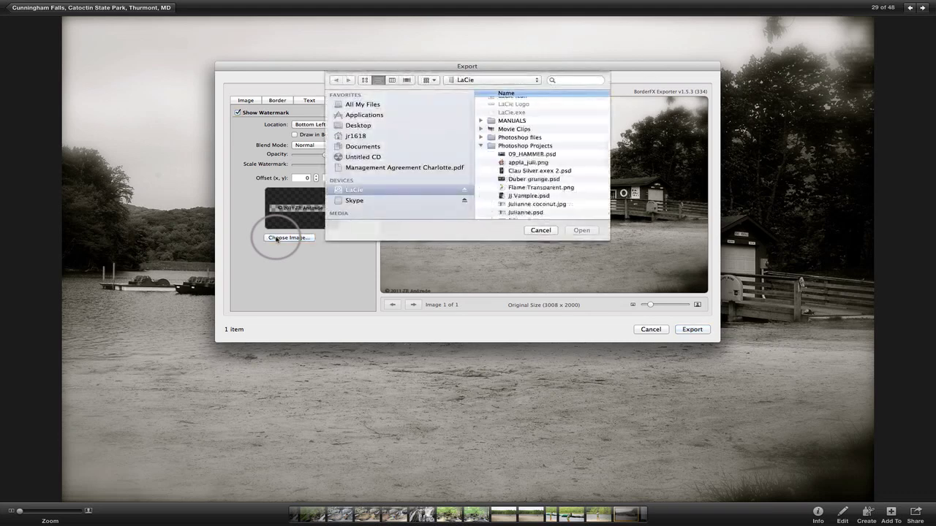
pyautogui.click(341, 208)
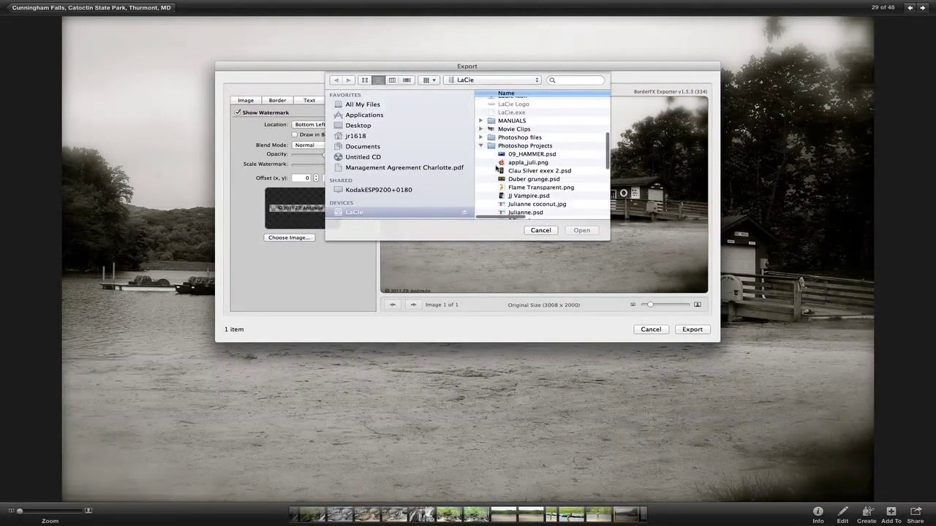
pyautogui.scroll(-3, 557, 177)
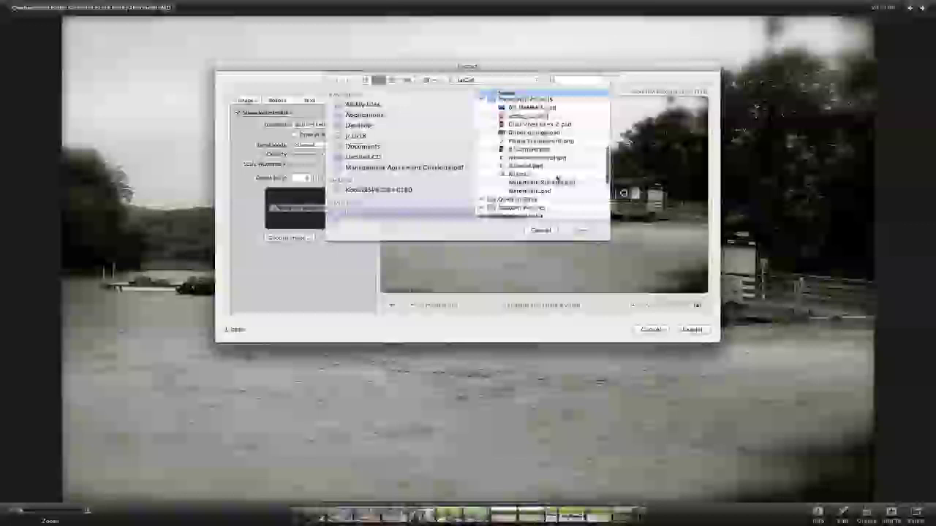
pyautogui.click(522, 191)
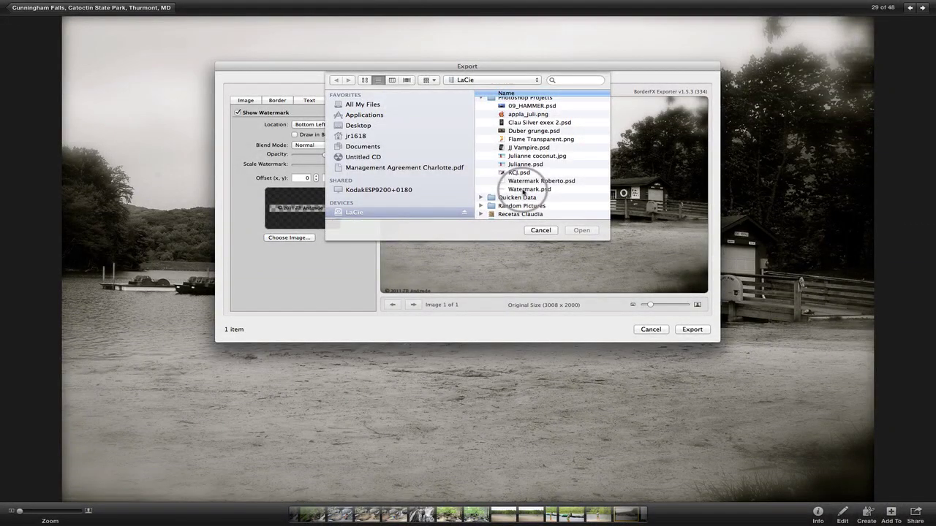
pyautogui.click(581, 231)
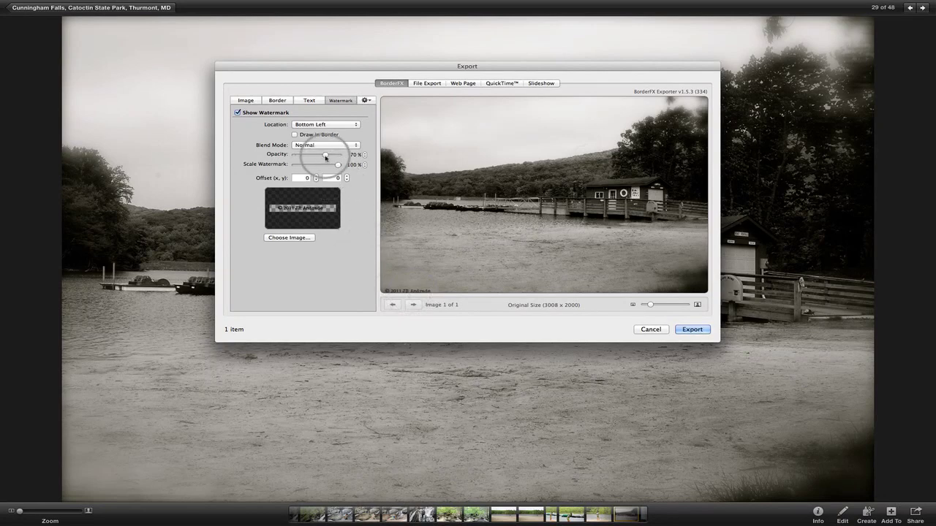
# - Adjust the watermark Opacity slider to 72%
pyautogui.moveTo(326, 158)
pyautogui.mouseDown()
pyautogui.moveTo(300, 155)
pyautogui.moveTo(335, 158)
pyautogui.moveTo(327, 158)
pyautogui.mouseUp()
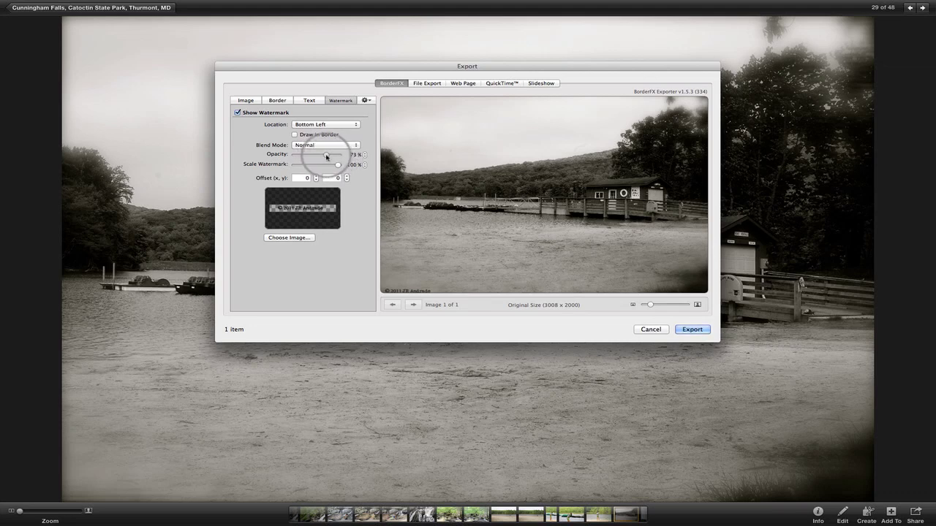
pyautogui.moveTo(327, 156); pyautogui.dragTo(326, 157)
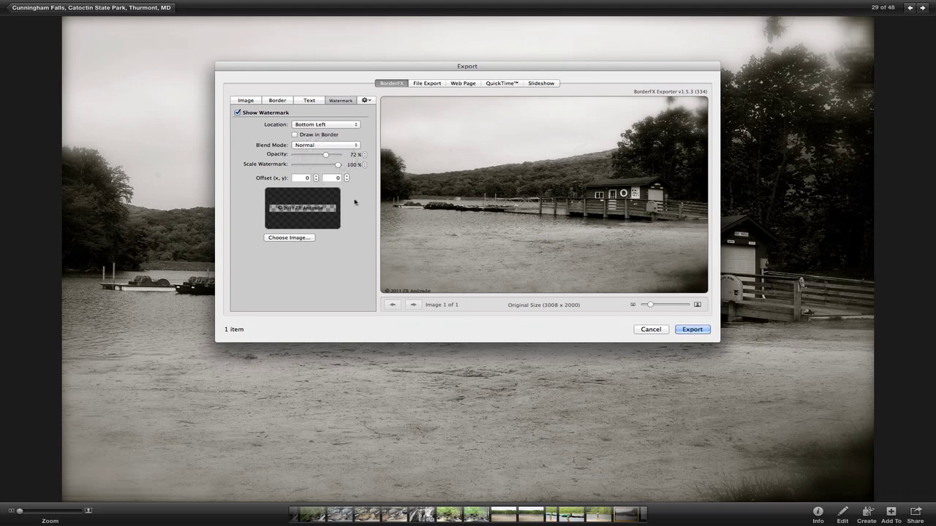
pyautogui.moveTo(414, 295)
pyautogui.mouseDown()
pyautogui.moveTo(423, 293)
pyautogui.moveTo(398, 291)
pyautogui.moveTo(427, 295)
pyautogui.moveTo(418, 295)
pyautogui.mouseUp()
# - Try the Top Left location and set the watermark offsets to -3 and 23
pyautogui.click(356, 128)
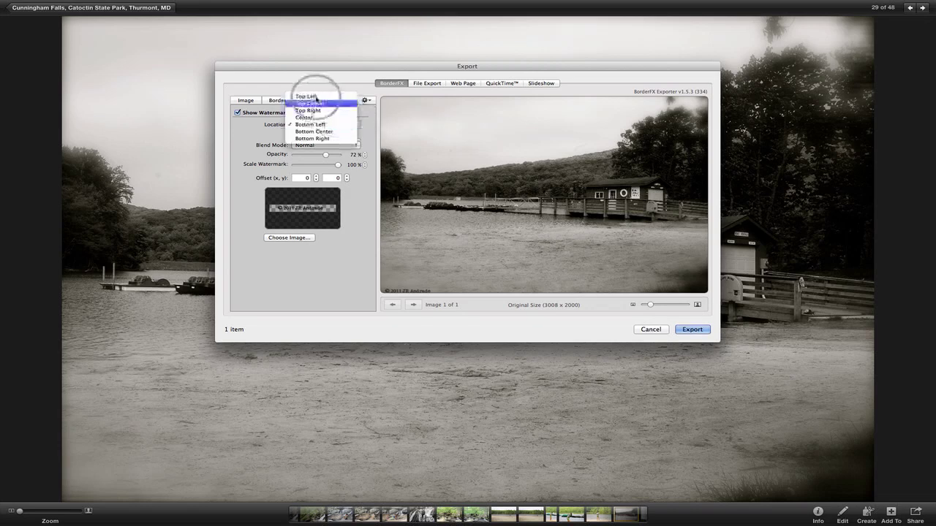
pyautogui.click(317, 98)
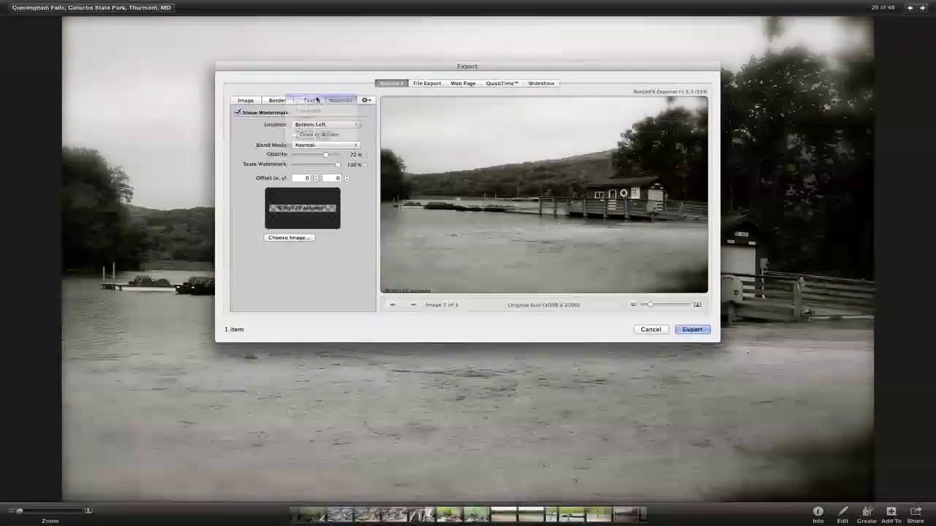
pyautogui.click(352, 126)
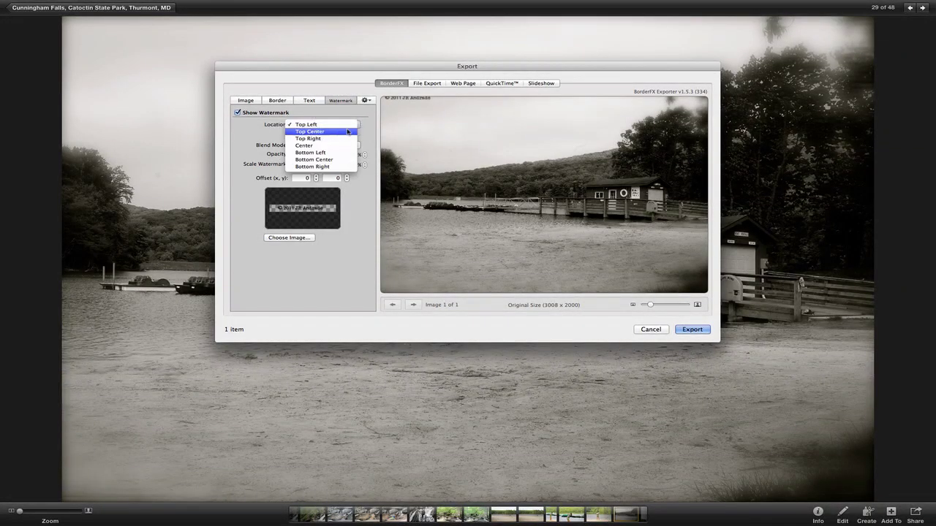
pyautogui.click(350, 126)
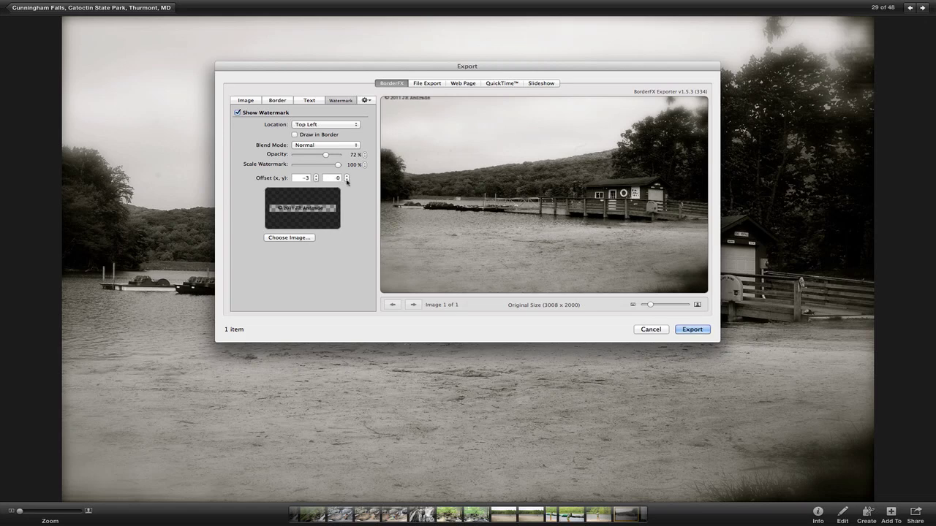
pyautogui.click(347, 180)
pyautogui.click(348, 175)
pyautogui.click(348, 176)
pyautogui.click(348, 176)
# - Preview Bottom Right, then return the watermark location to Bottom Left
pyautogui.click(358, 126)
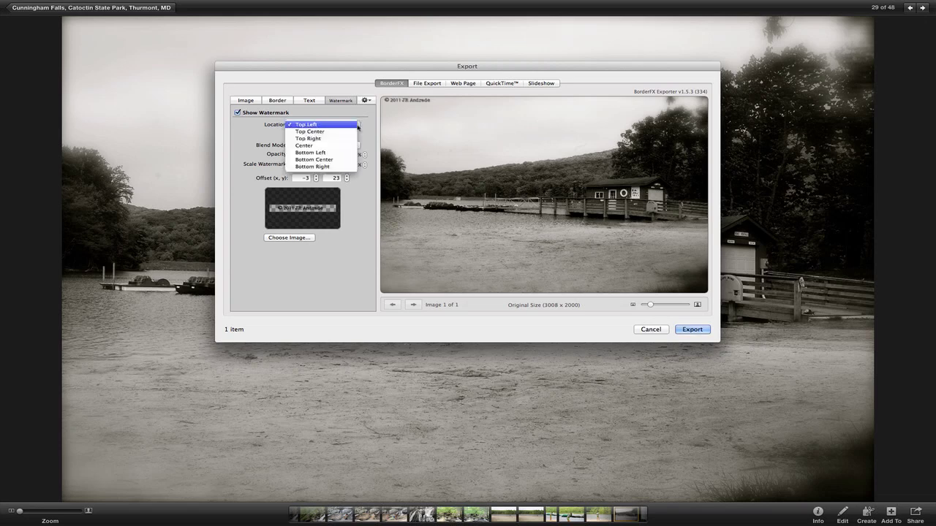
pyautogui.click(329, 167)
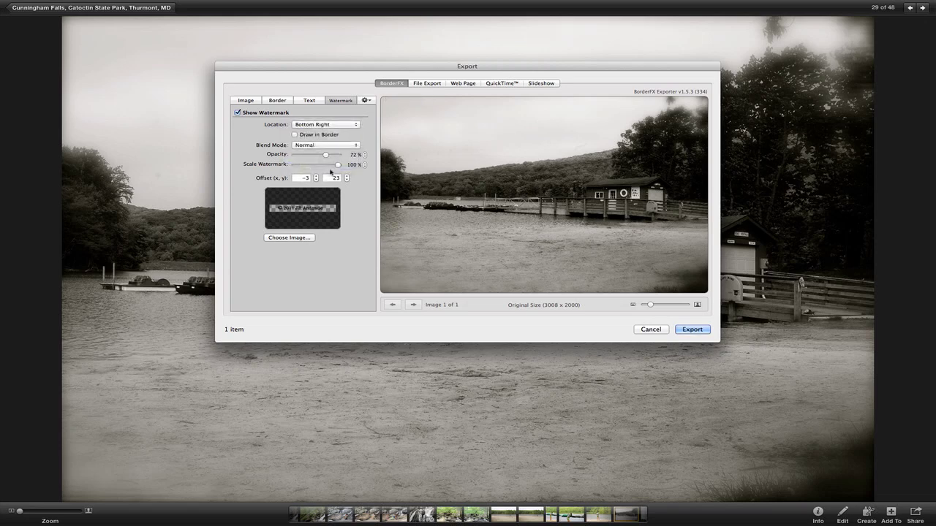
pyautogui.click(356, 126)
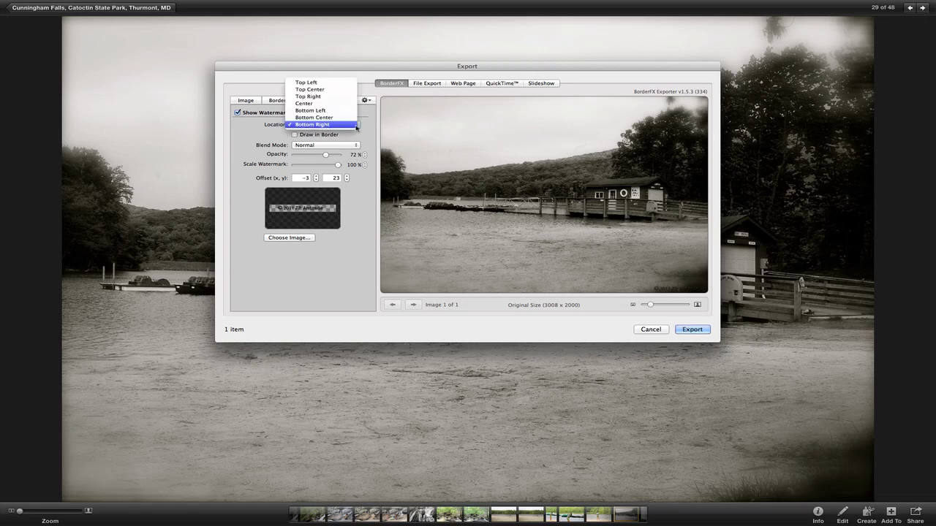
pyautogui.click(329, 113)
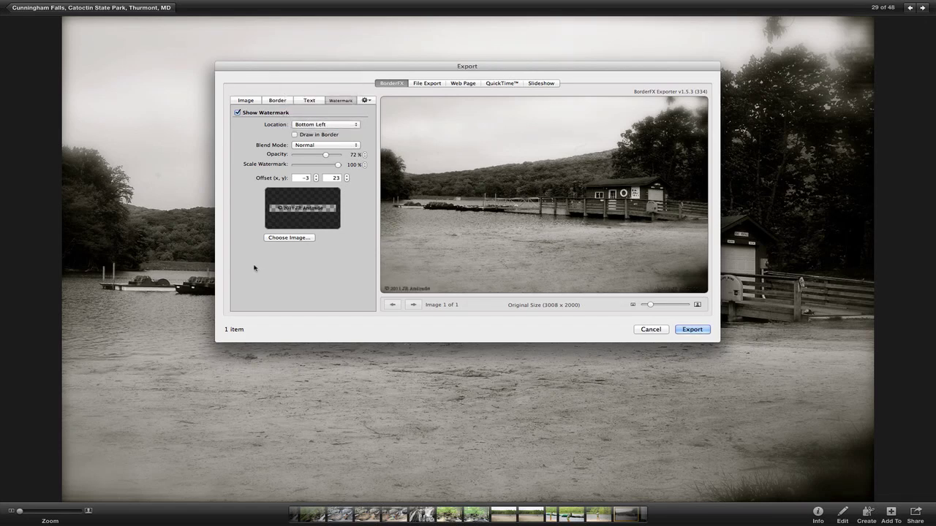
# - Export the watermarked photo to the Desktop under the name 'Cunningham Falls'
pyautogui.click(690, 332)
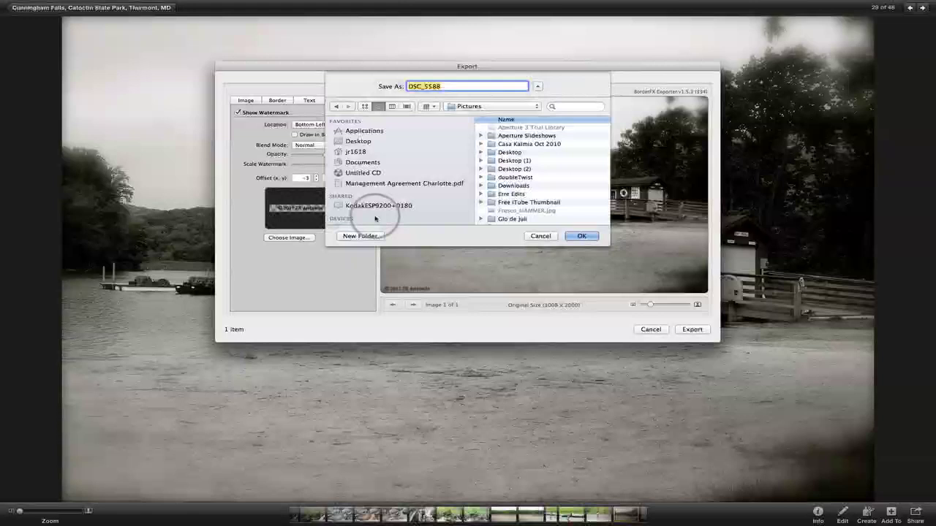
pyautogui.click(341, 141)
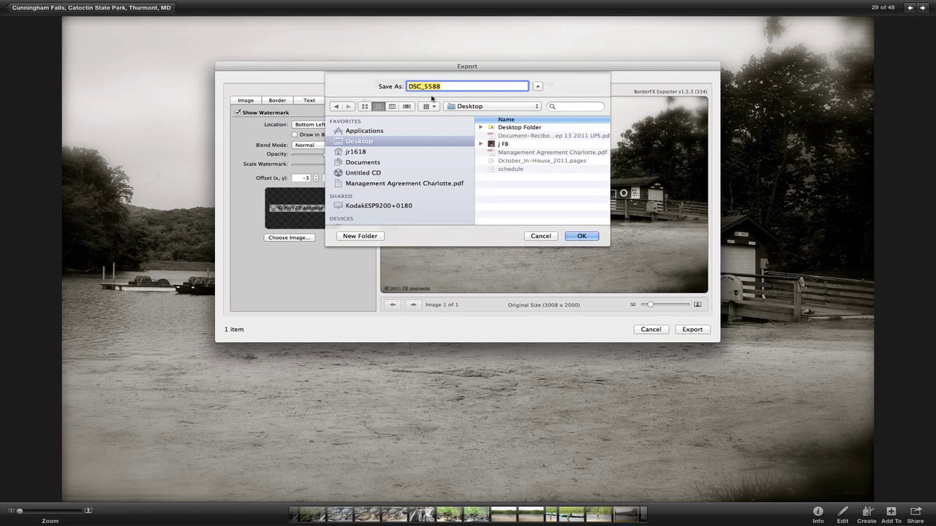
pyautogui.write('Cunningham Falls')
pyautogui.click(581, 236)
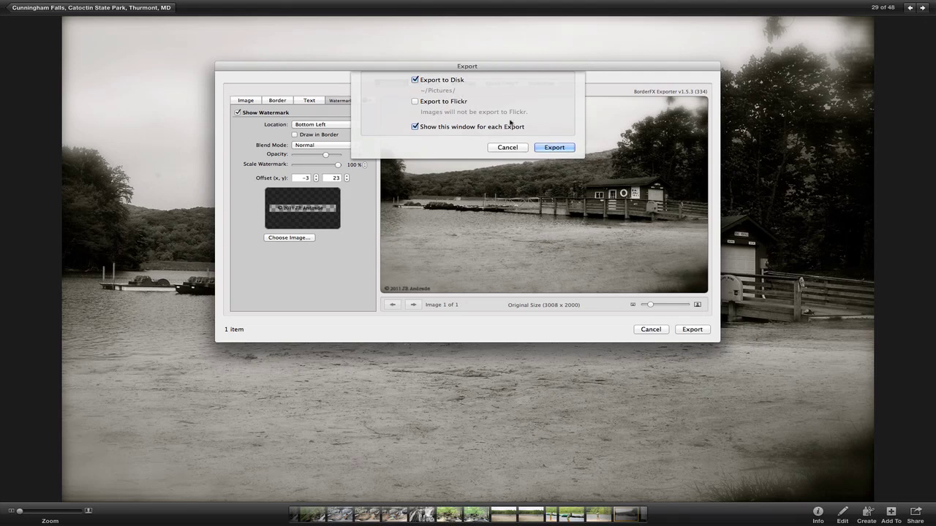
pyautogui.click(553, 147)
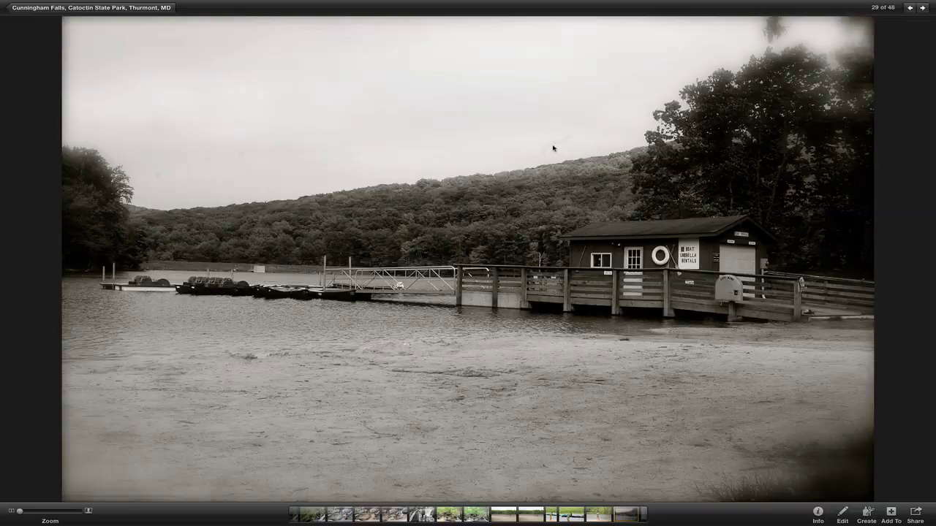
# - Quit iPhoto to return to the Finder desktop
pyautogui.press('super+q')
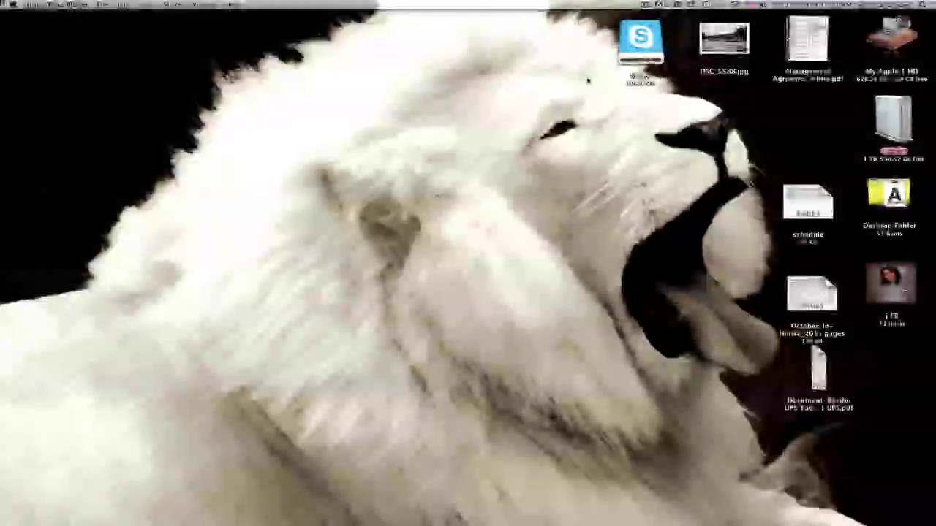